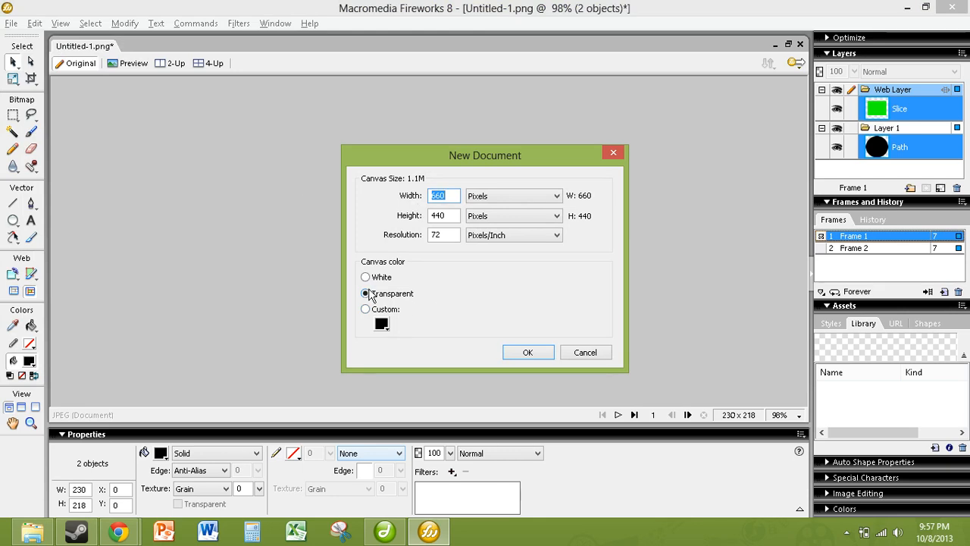
Confirm a new 660 × 440 pixel document with a transparent canvas colour.
{"action": "left_click", "coordinate": [528, 353]}
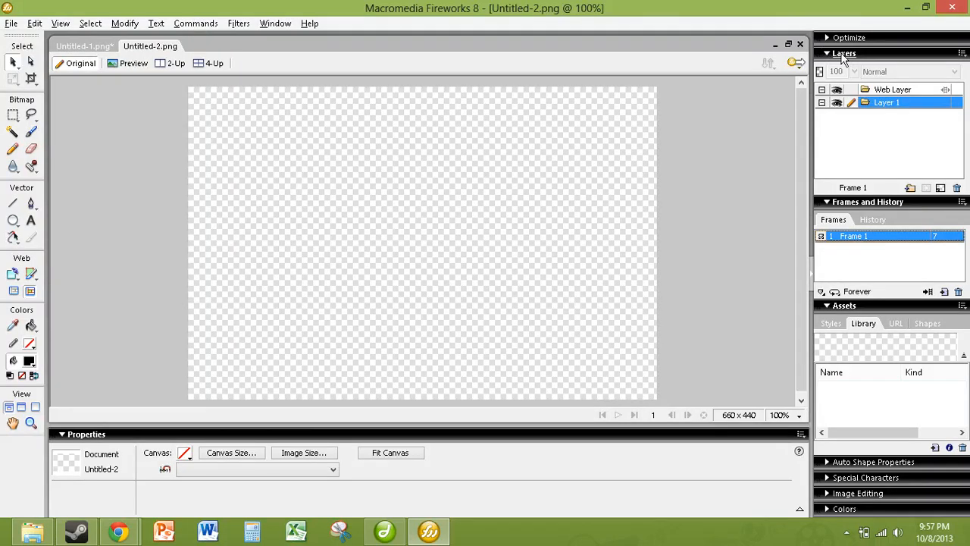
Add Layer 2 to the document and keep Layer 1 as the active layer.
{"action": "left_click", "coordinate": [910, 187]}
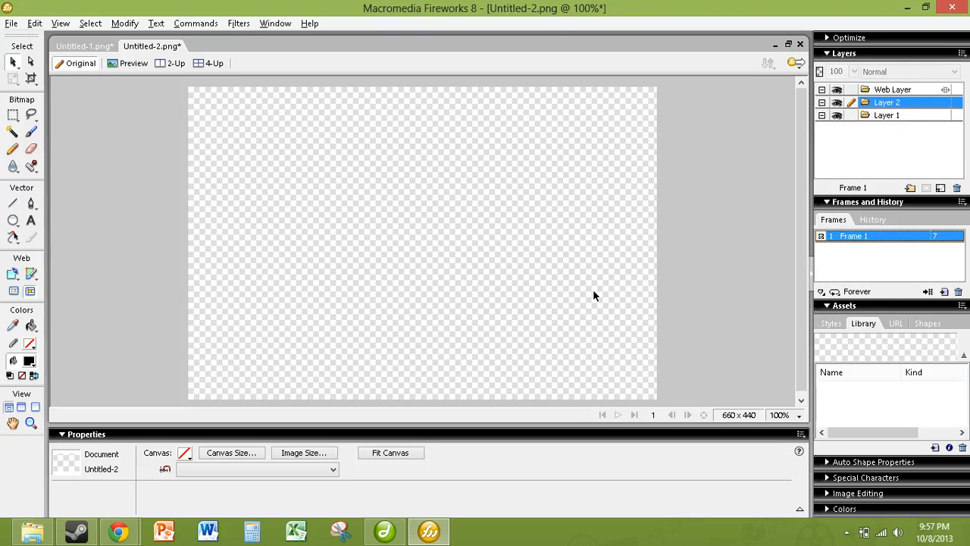
{"action": "left_click", "coordinate": [870, 116]}
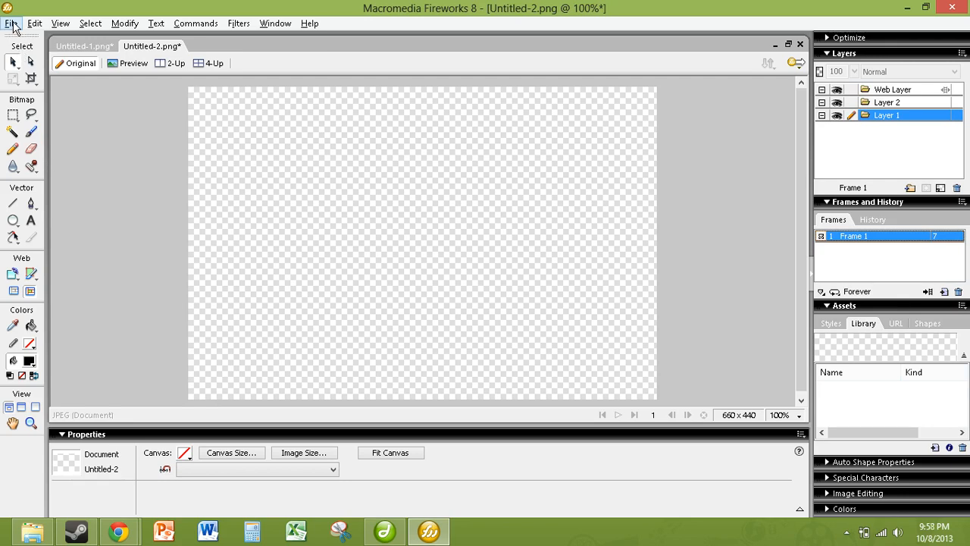
{"action": "right_click", "coordinate": [397, 232]}
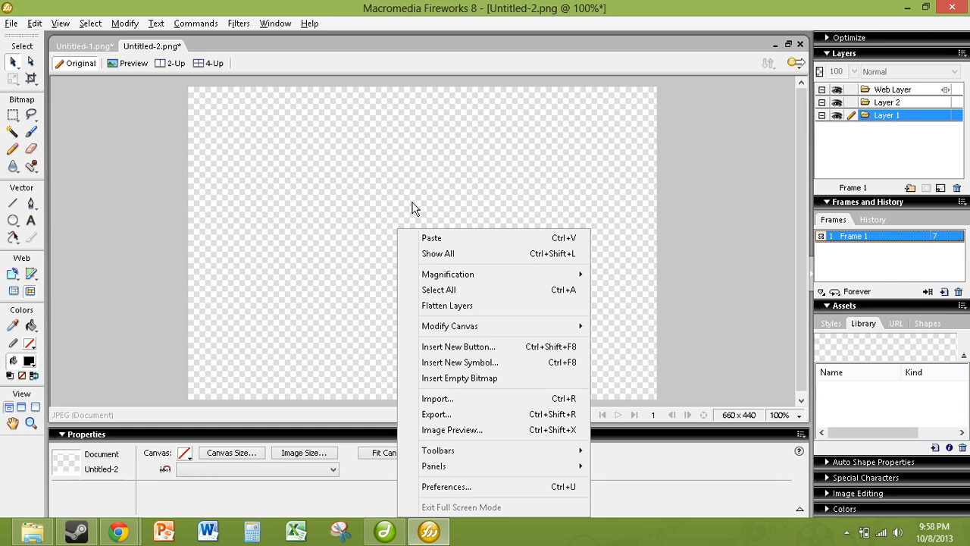
{"action": "left_click", "coordinate": [413, 206]}
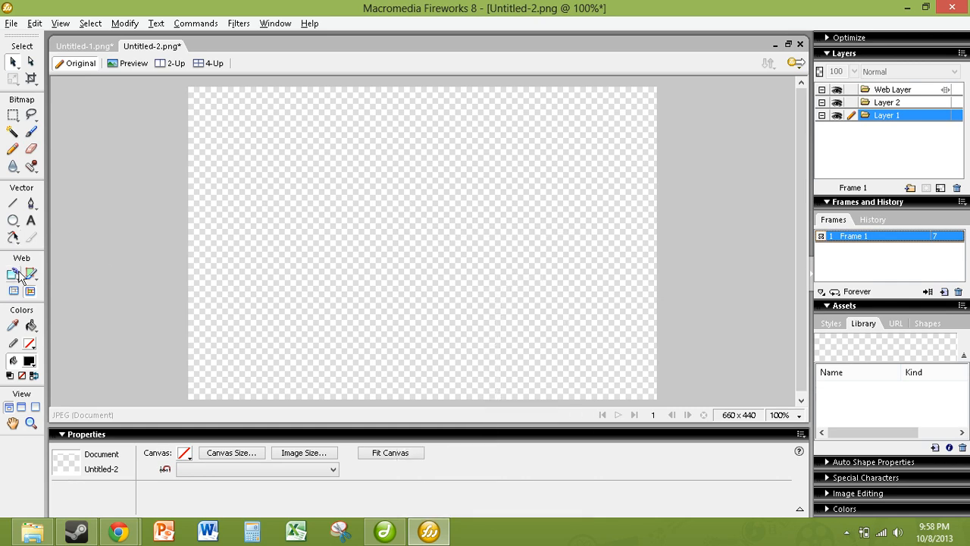
Draw a large ellipse in the canvas centre and type 'Hello everybody' on it.
{"action": "left_click", "coordinate": [13, 219]}
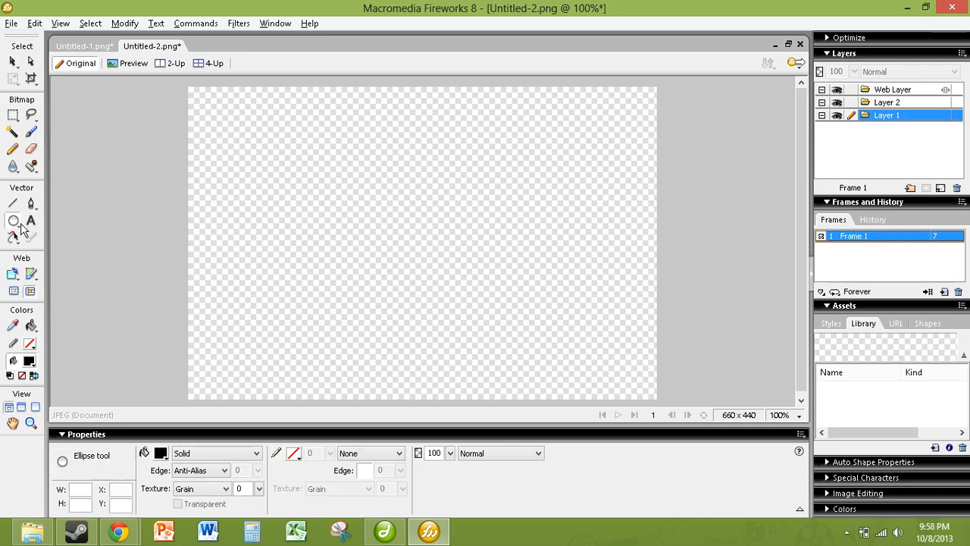
{"action": "left_click_drag", "start_coordinate": [469, 267], "coordinate": [533, 362]}
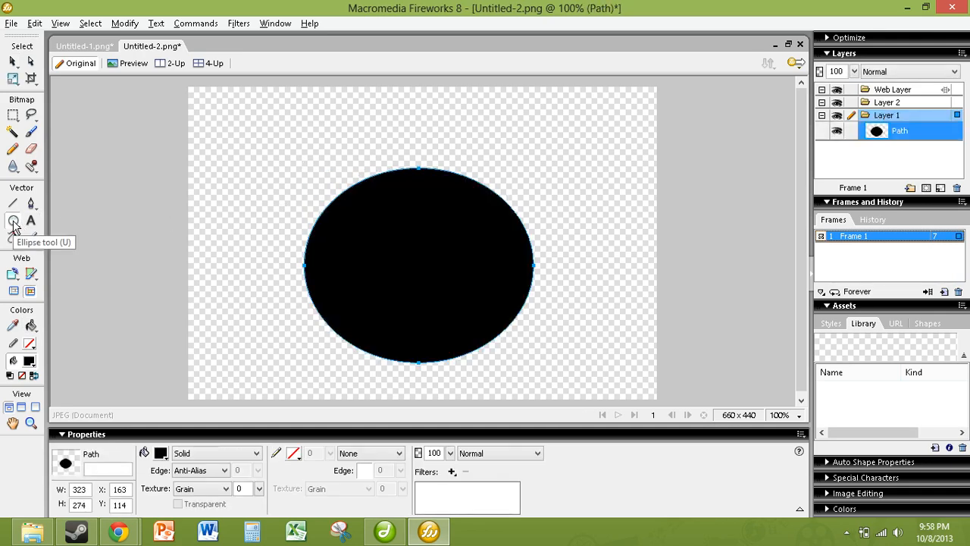
{"action": "left_click", "coordinate": [31, 222]}
{"action": "left_click", "coordinate": [388, 252]}
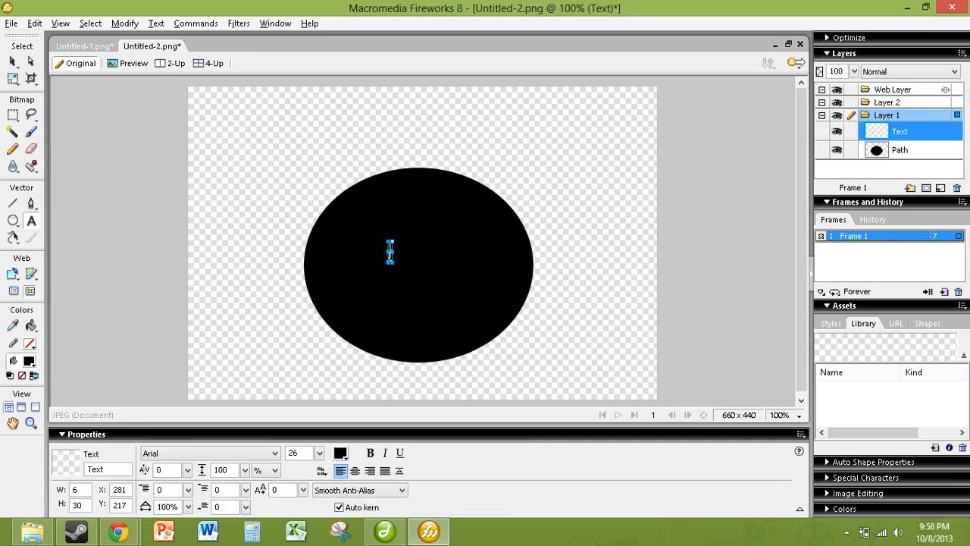
{"action": "type", "text": "Hello everybody"}
Colour the word 'Hello' magenta (#990066).
{"action": "double_click", "coordinate": [412, 255]}
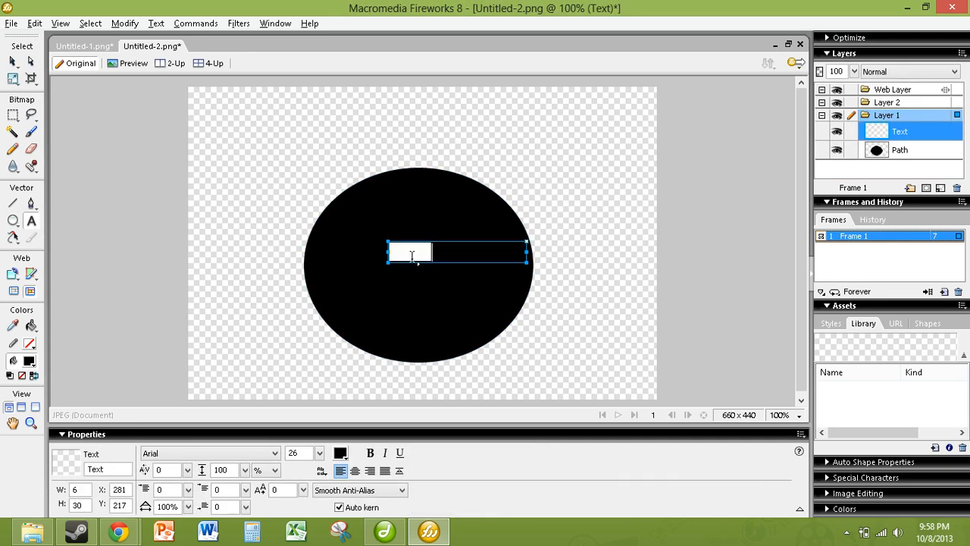
{"action": "left_click", "coordinate": [341, 452]}
{"action": "left_click", "coordinate": [372, 389]}
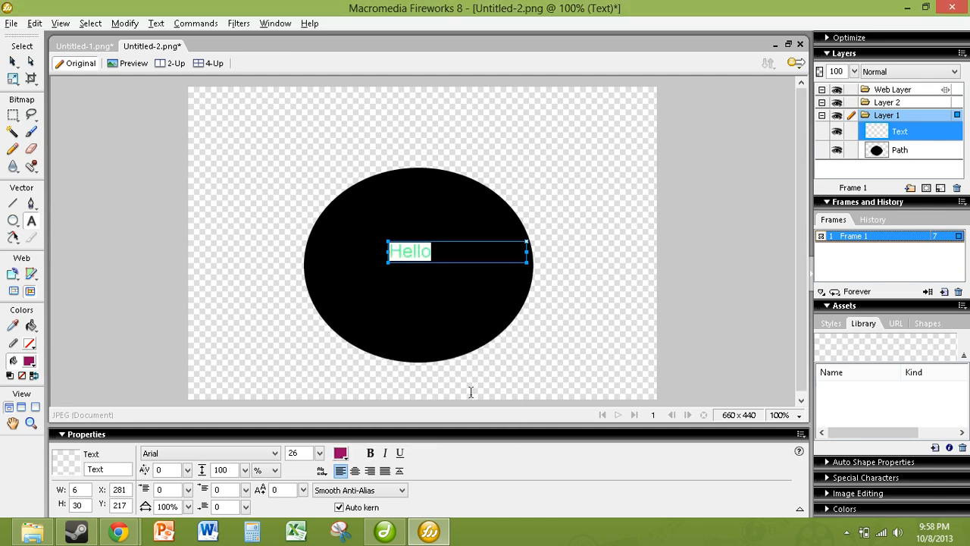
{"action": "left_click", "coordinate": [390, 146]}
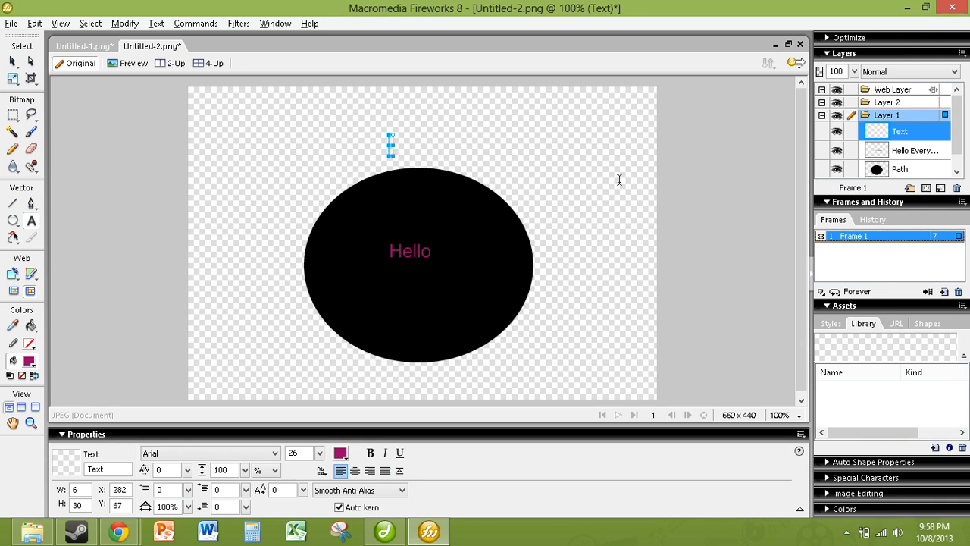
Flatten the ellipse and 'Hello everybody' text into one bitmap, then make Layer 2 active.
{"action": "left_click", "coordinate": [856, 155]}
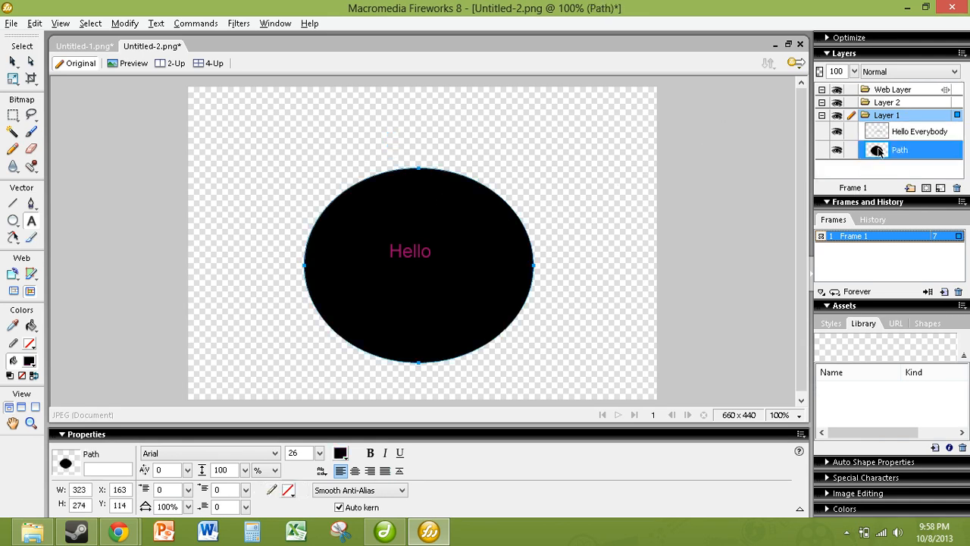
{"action": "left_click", "coordinate": [874, 133]}
{"action": "left_click", "coordinate": [876, 152], "text": "shift"}
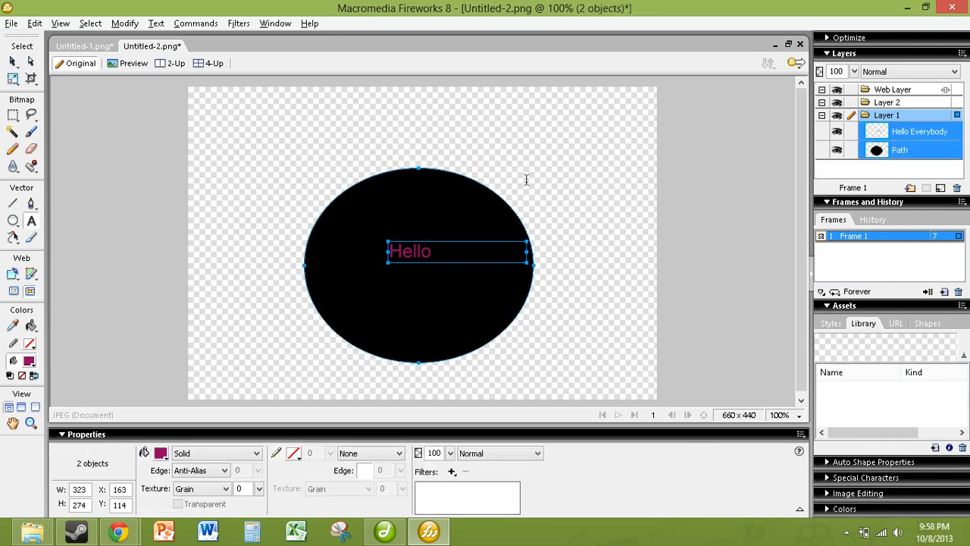
{"action": "left_click", "coordinate": [126, 24]}
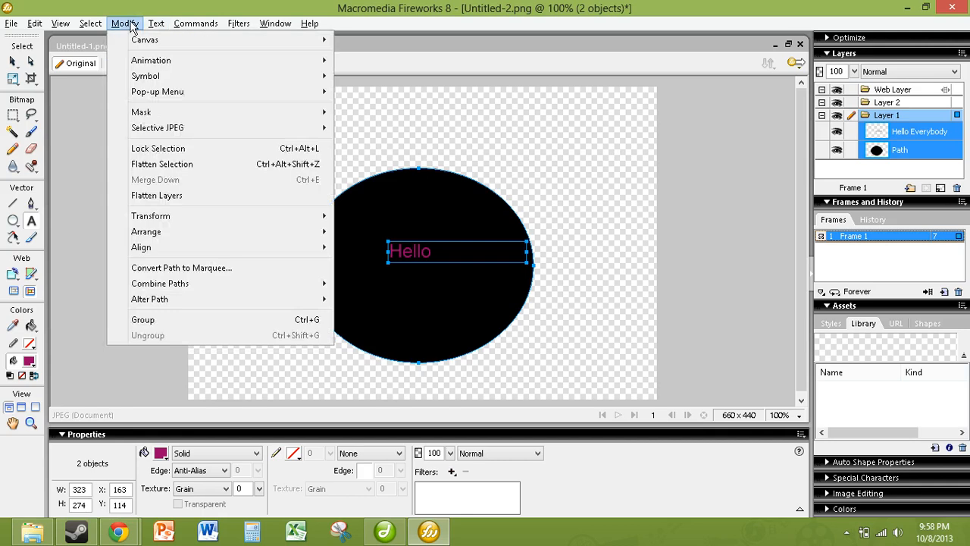
{"action": "left_click", "coordinate": [144, 164]}
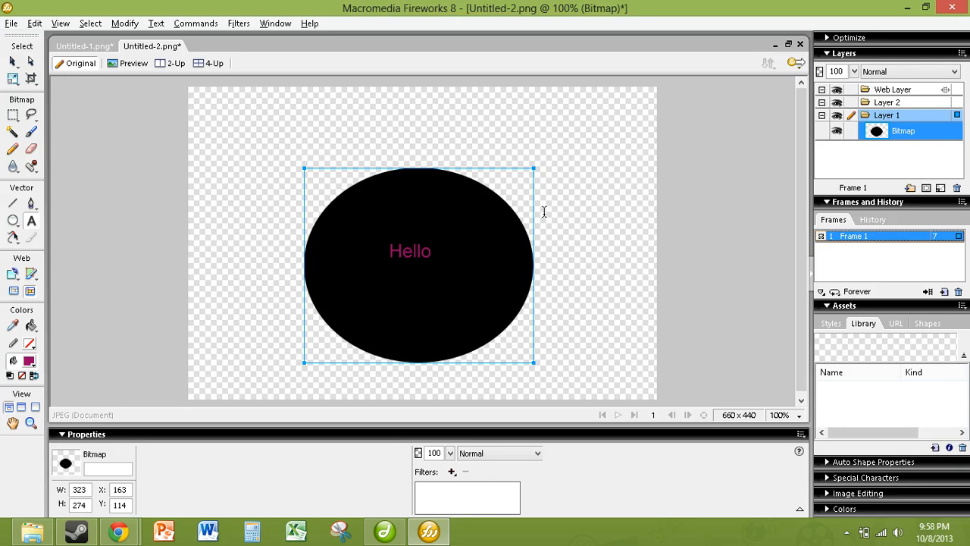
{"action": "left_click", "coordinate": [871, 102]}
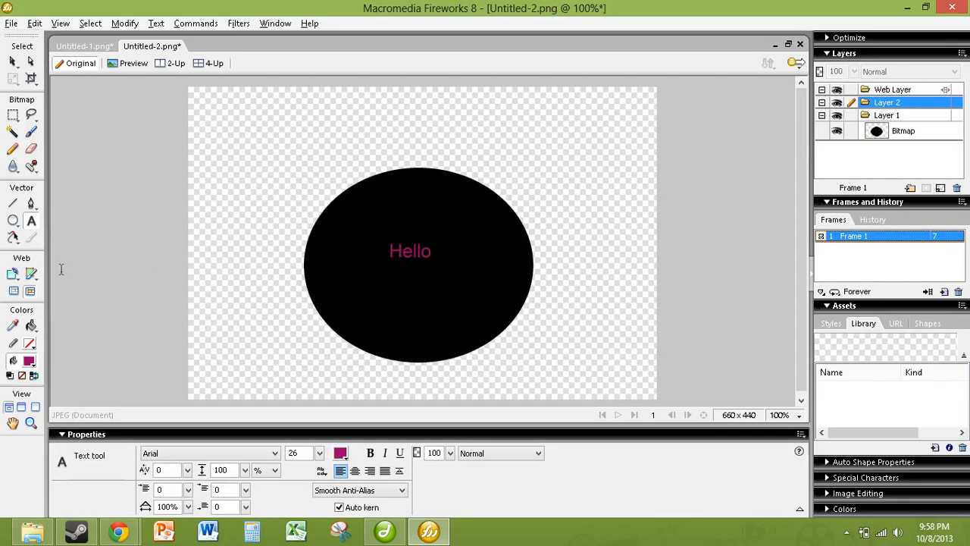
Draw a 373 × 189 rectangle over the ellipse on Layer 2 with no fill colour.
{"action": "left_click", "coordinate": [13, 222]}
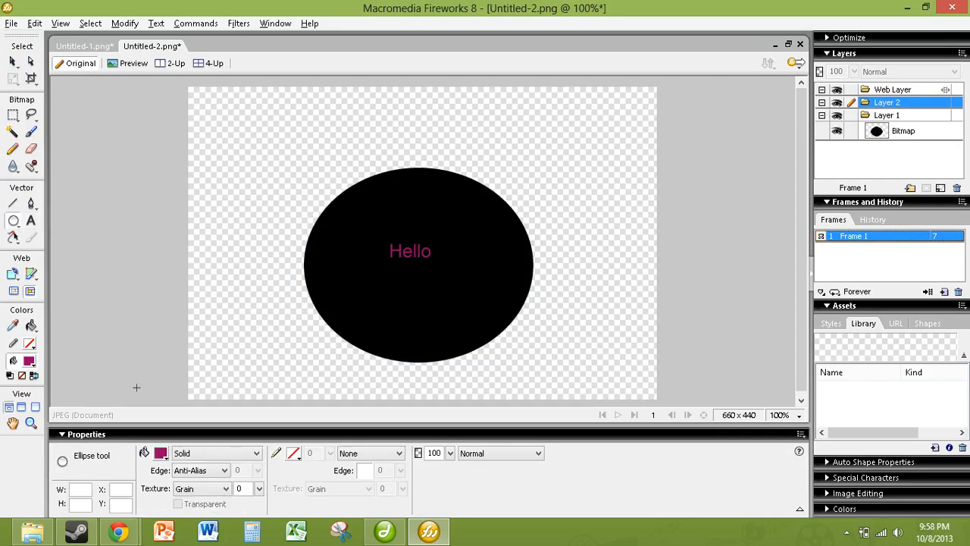
{"action": "left_click_drag", "start_coordinate": [13, 221], "coordinate": [38, 232]}
{"action": "left_click_drag", "start_coordinate": [285, 141], "coordinate": [549, 275]}
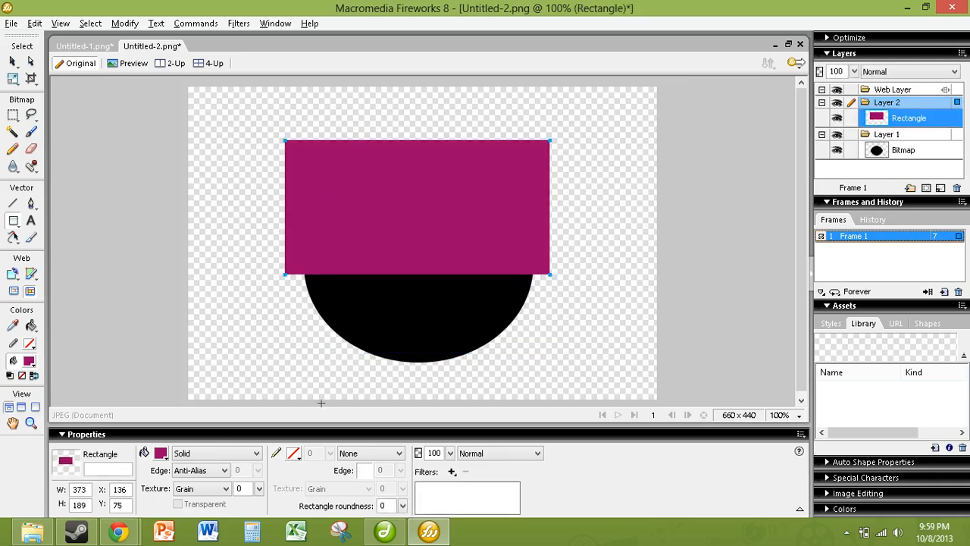
{"action": "left_click", "coordinate": [164, 456]}
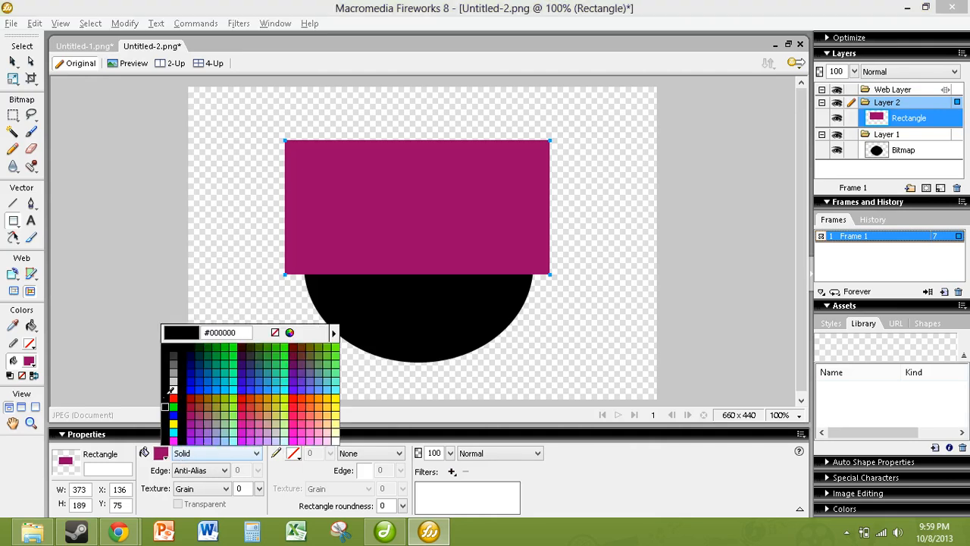
{"action": "left_click", "coordinate": [274, 334]}
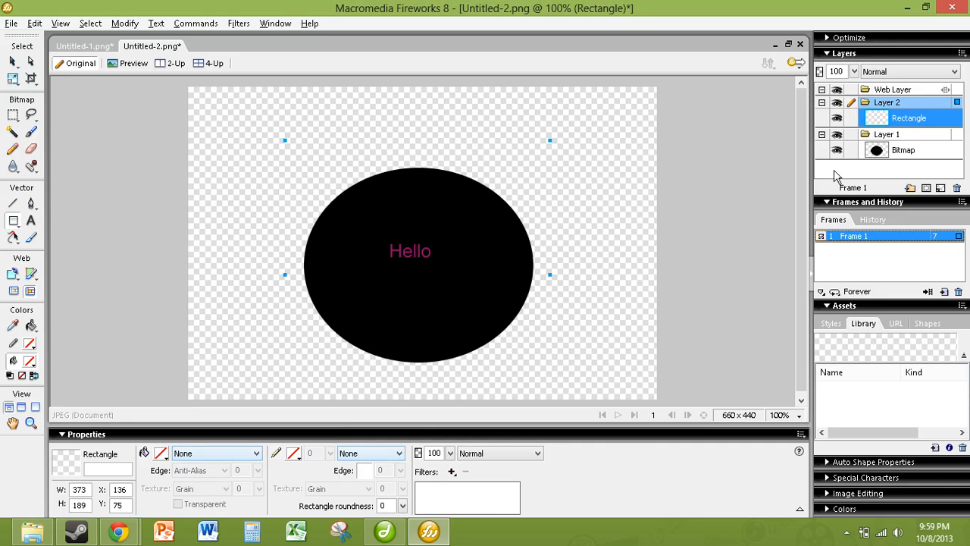
{"action": "left_click", "coordinate": [911, 151], "text": "shift"}
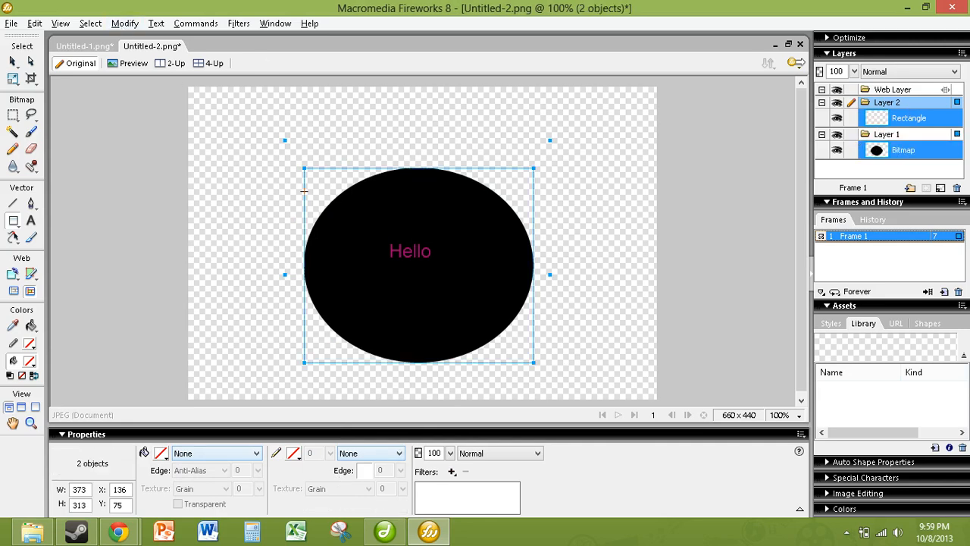
{"action": "left_click", "coordinate": [125, 23]}
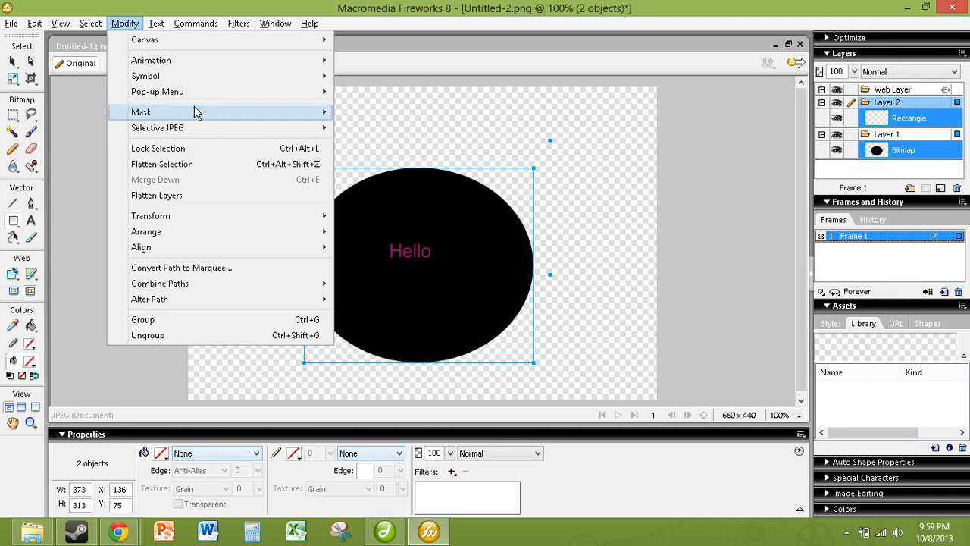
{"action": "mouse_move", "coordinate": [319, 112]}
{"action": "left_click", "coordinate": [372, 164]}
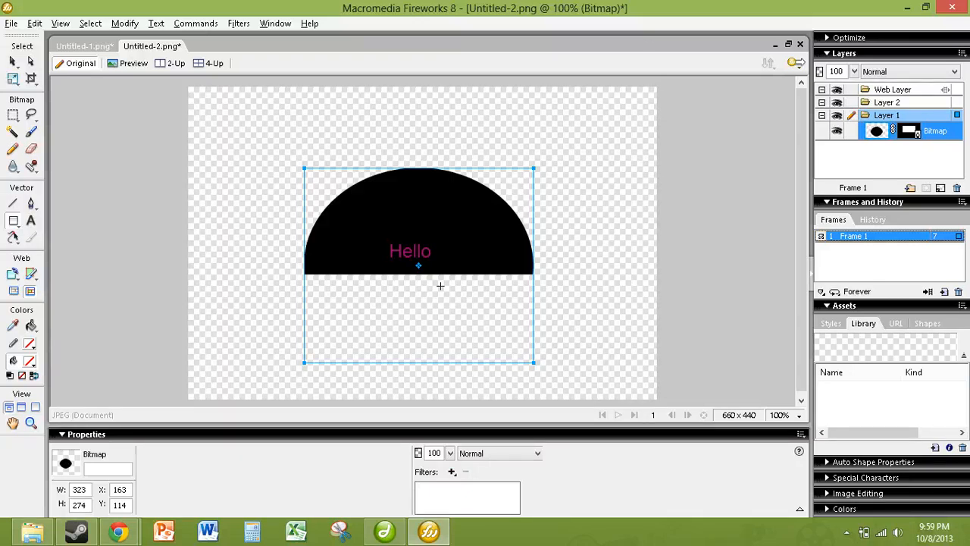
{"action": "key", "text": "ctrl+z"}
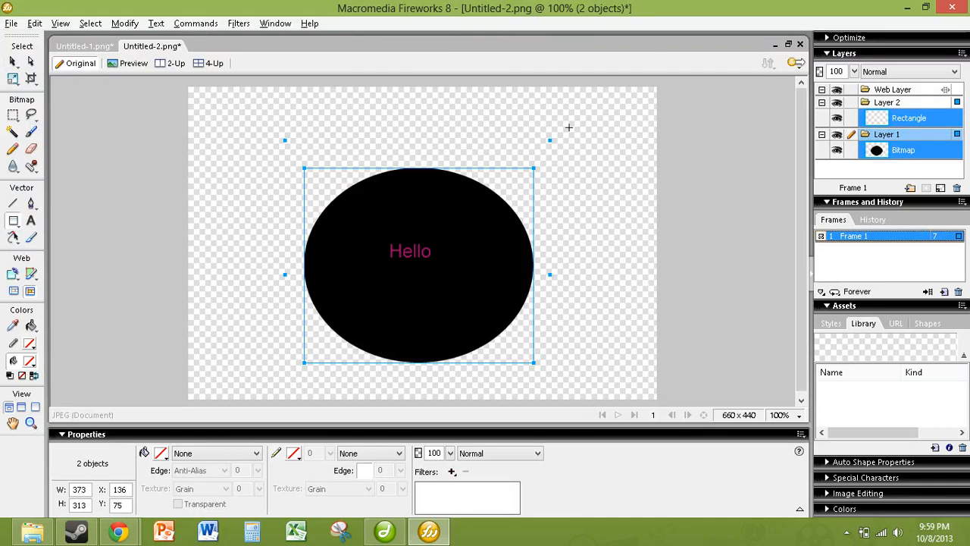
Give the rectangle a black Contour gradient fill and draw a small 51 × 56 rectangle near its top-left.
{"action": "left_click", "coordinate": [162, 453]}
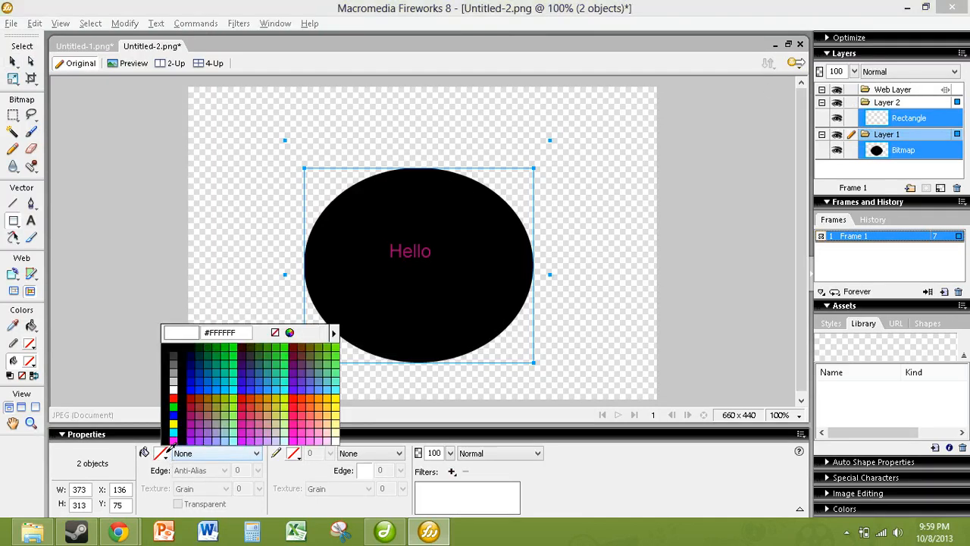
{"action": "left_click", "coordinate": [173, 347]}
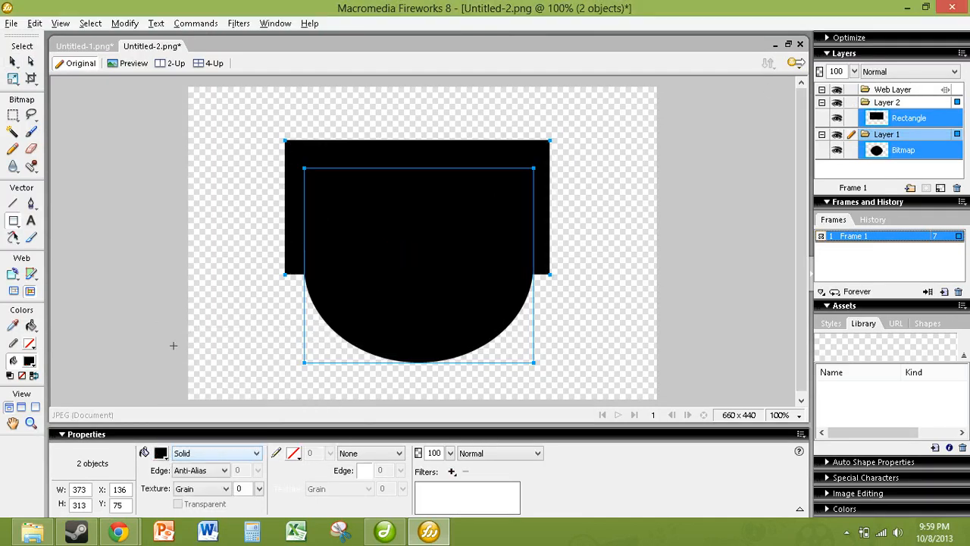
{"action": "left_click", "coordinate": [260, 454]}
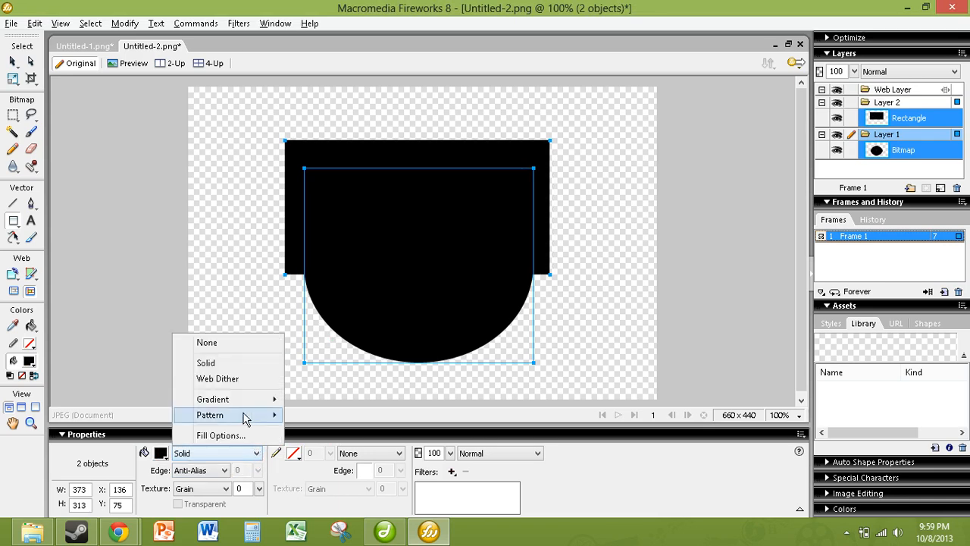
{"action": "mouse_move", "coordinate": [235, 404]}
{"action": "left_click", "coordinate": [301, 410]}
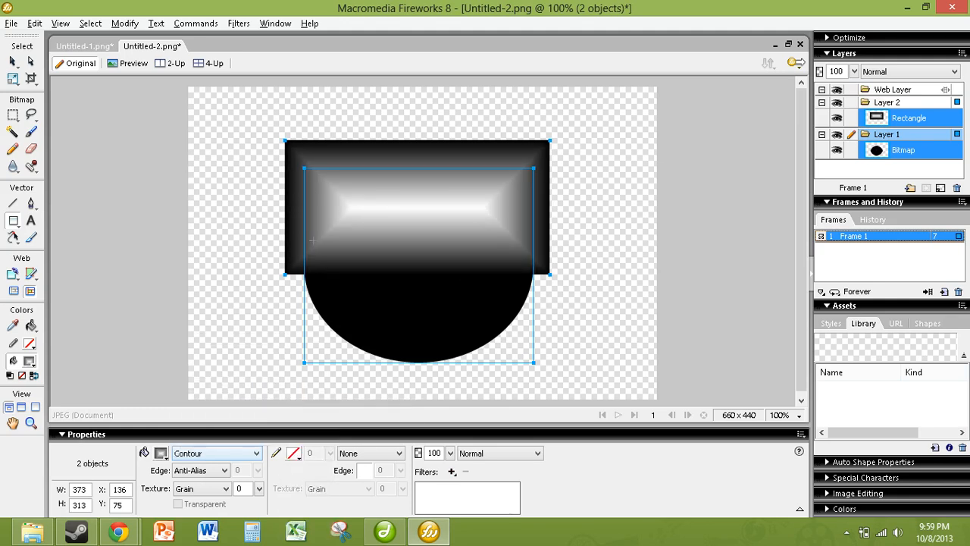
{"action": "left_click_drag", "start_coordinate": [356, 150], "coordinate": [320, 190]}
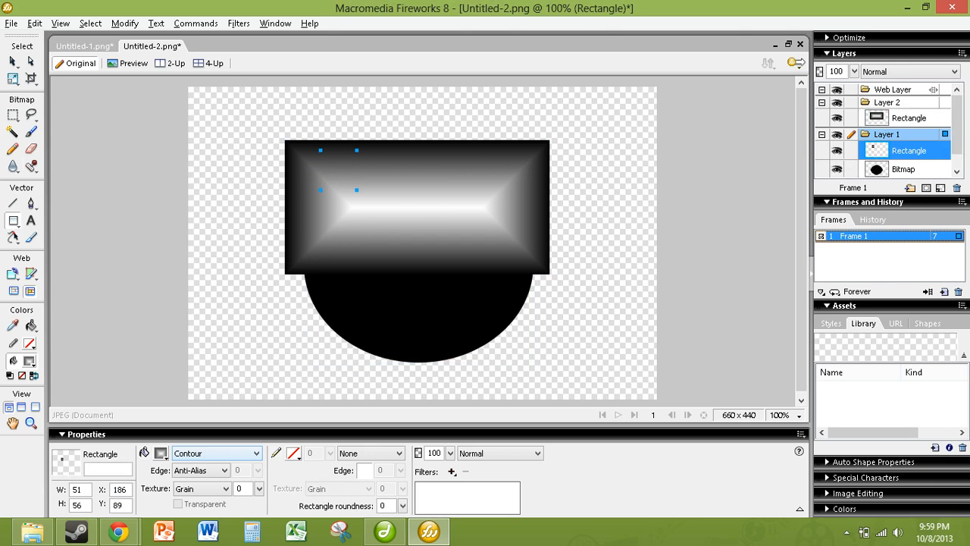
Move the contour rectangle to 135, 152 and the small square to 558, 5, then select all.
{"action": "left_click", "coordinate": [12, 62]}
{"action": "left_click_drag", "start_coordinate": [434, 229], "coordinate": [434, 283]}
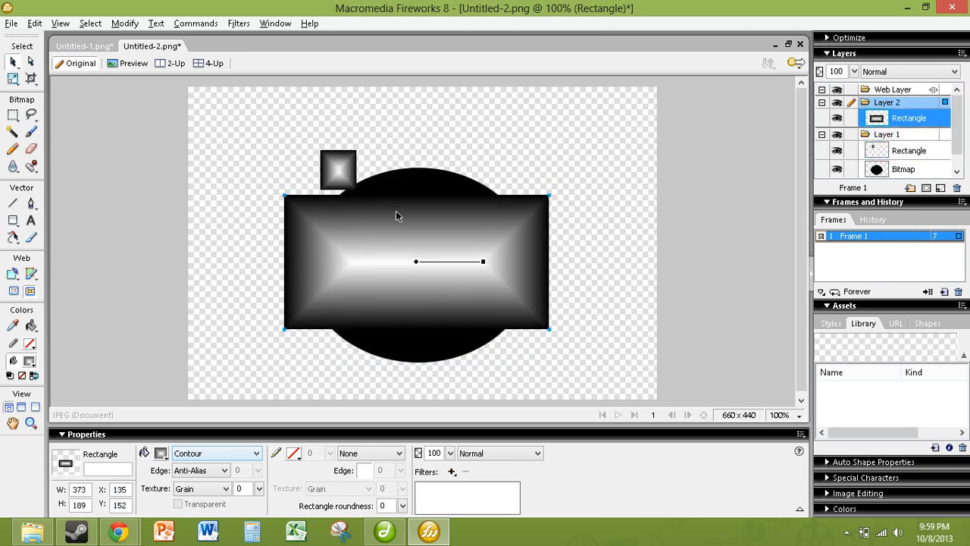
{"action": "left_click_drag", "start_coordinate": [341, 176], "coordinate": [599, 105]}
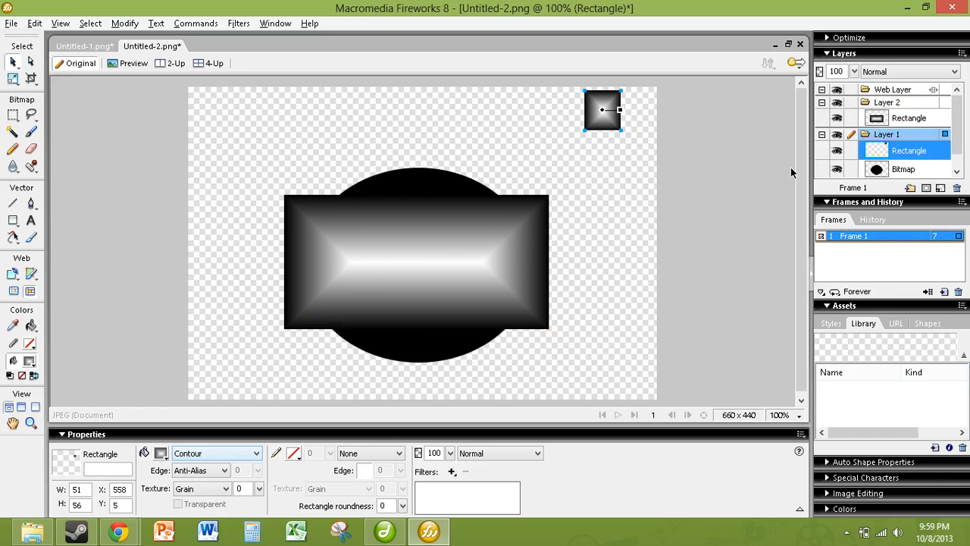
{"action": "left_click", "coordinate": [896, 120]}
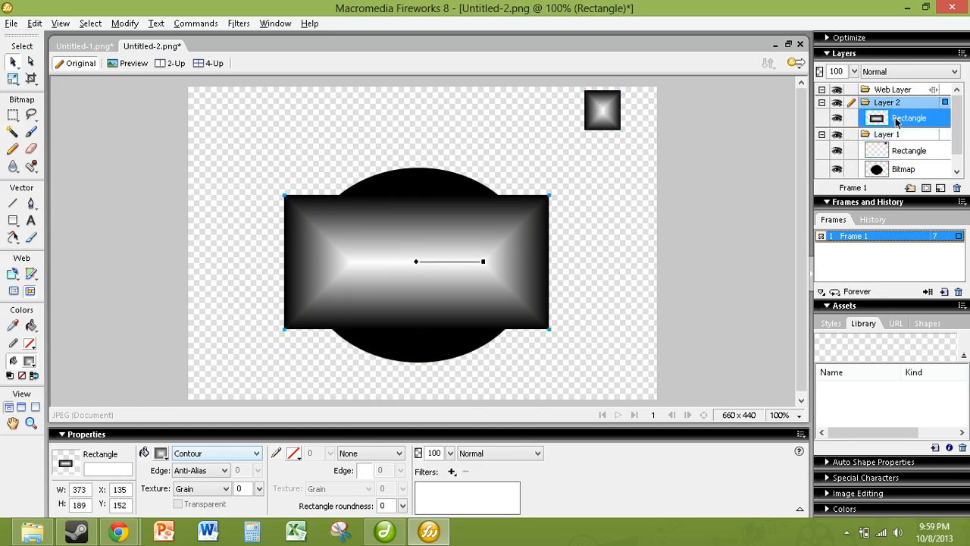
{"action": "key", "text": "ctrl+a"}
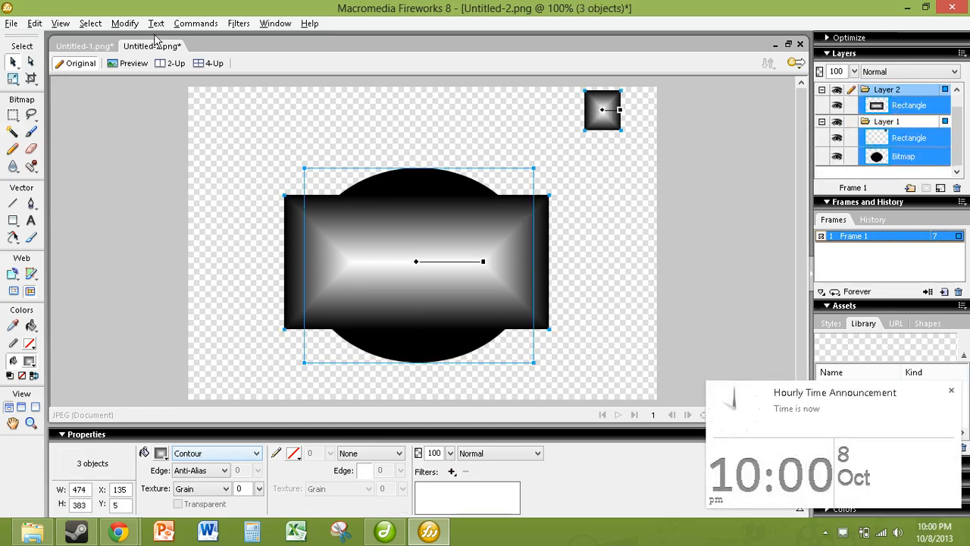
Group all objects as a mask so the gradient fades the ellipse around Hello.
{"action": "left_click", "coordinate": [124, 23]}
{"action": "mouse_move", "coordinate": [159, 112]}
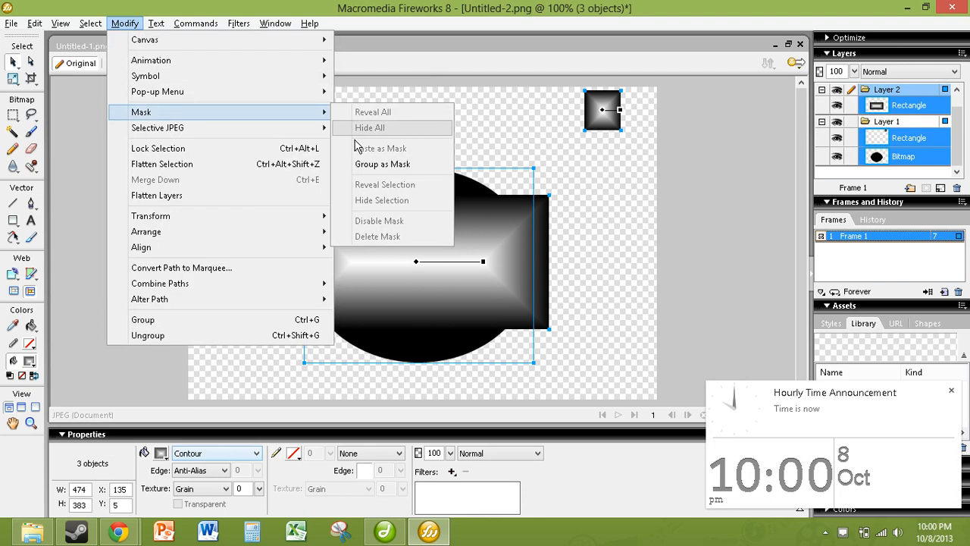
{"action": "left_click", "coordinate": [366, 164]}
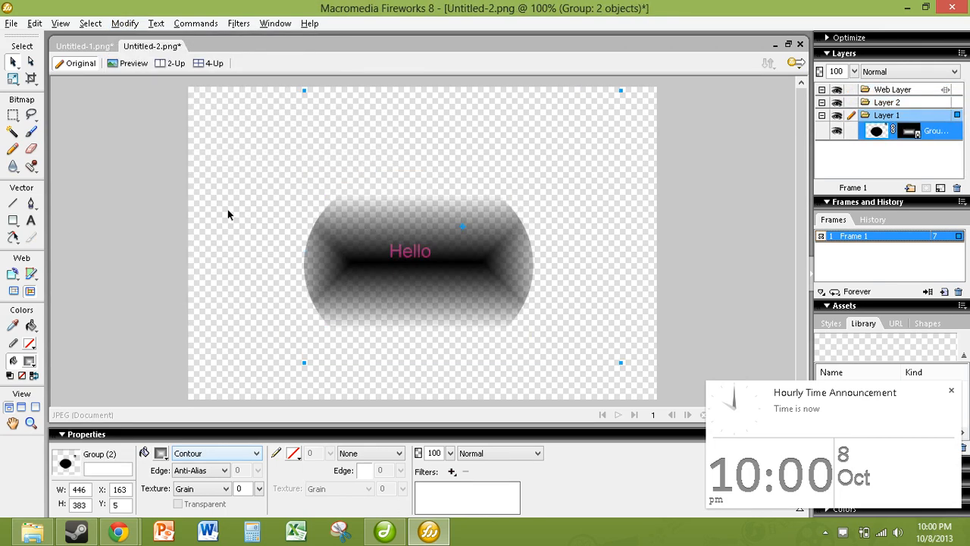